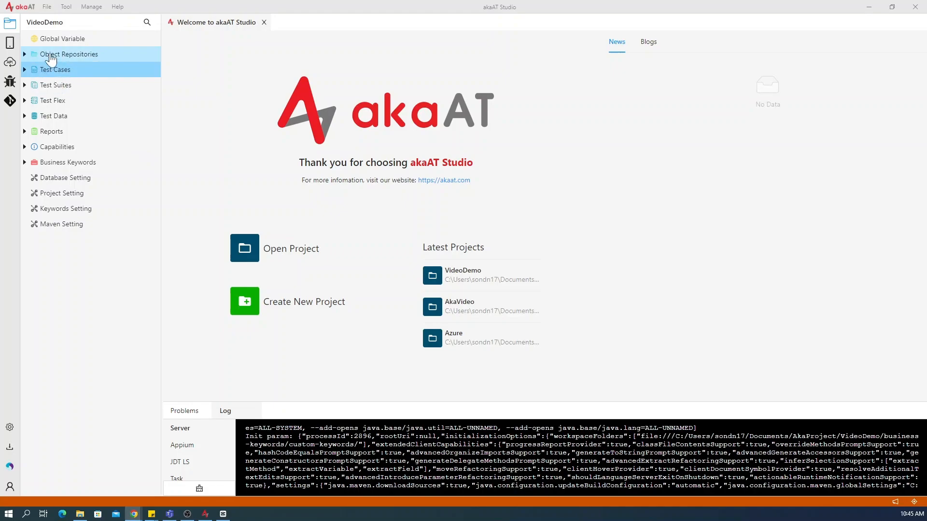
- Review the UI, API service and database query object types that can be created under Object Repositories, and open demo.or
click(51, 59)
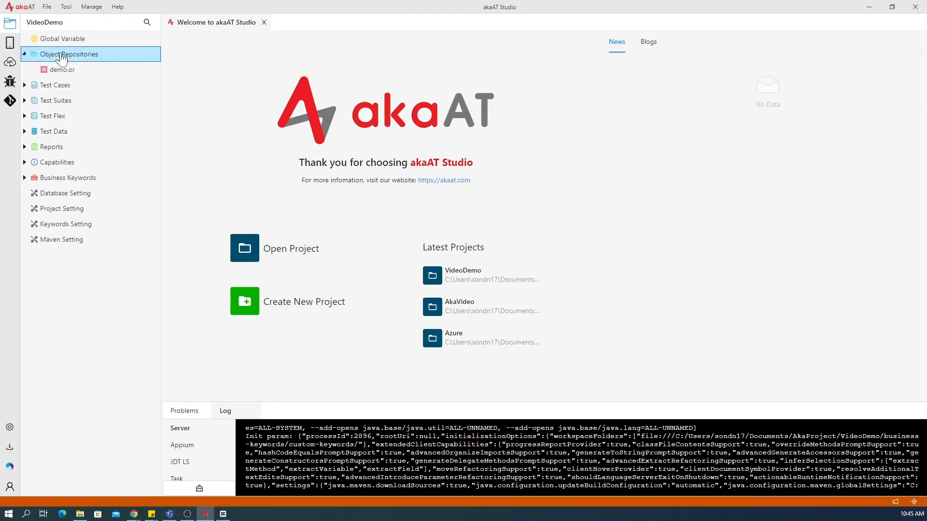
right_click(63, 59)
mouse_move(97, 69)
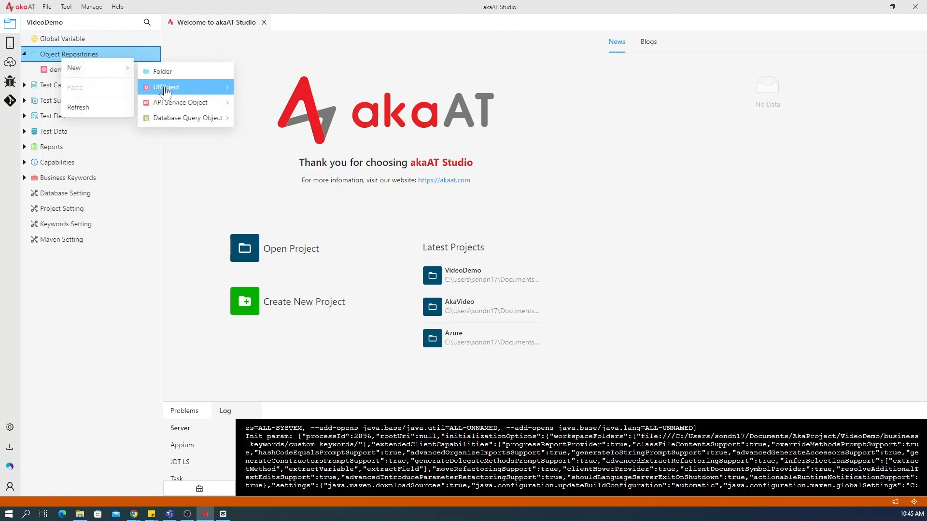
mouse_move(166, 88)
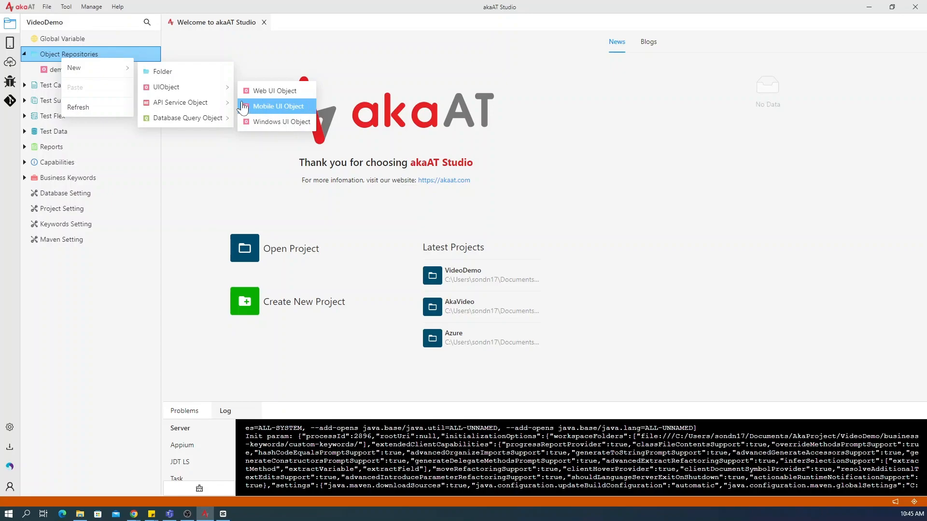
mouse_move(217, 105)
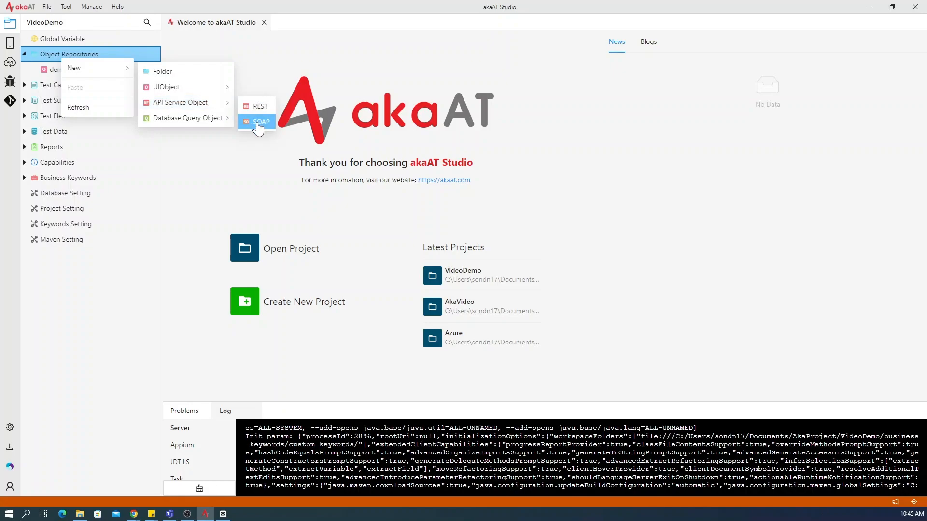
mouse_move(193, 124)
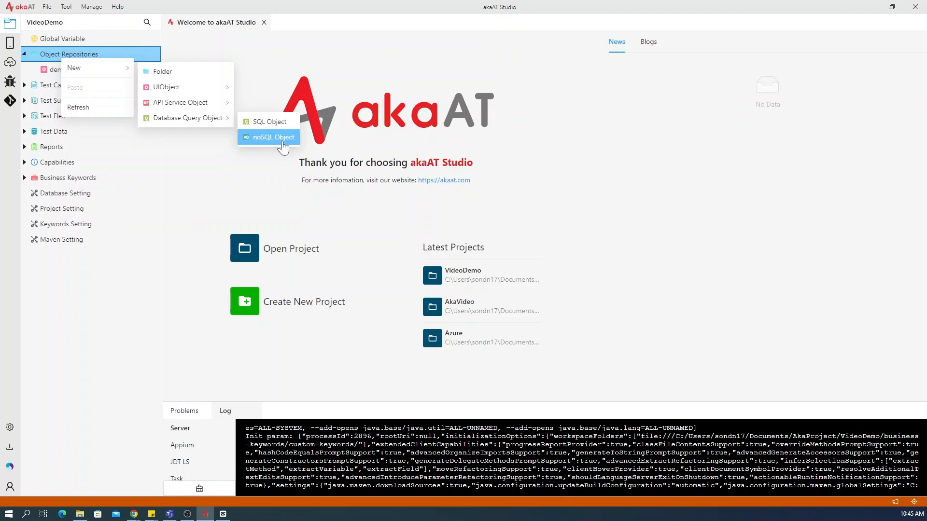
click(195, 71)
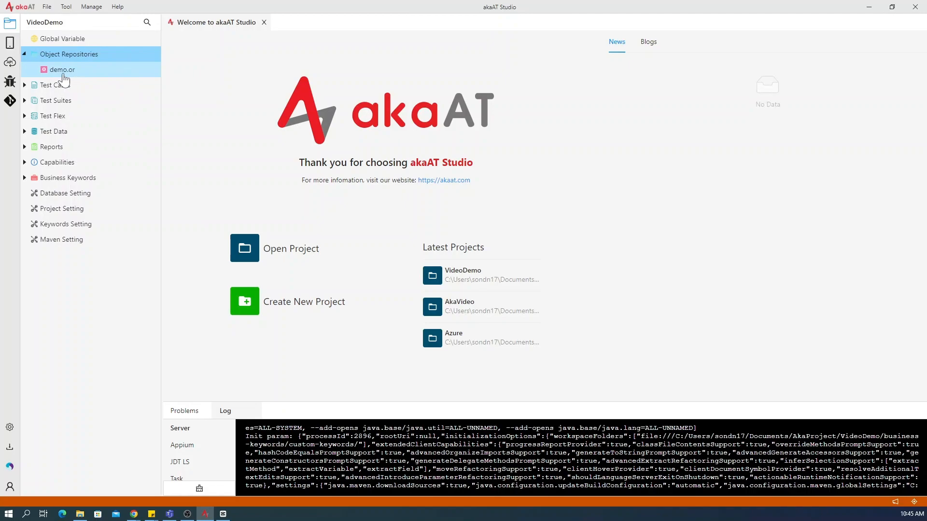
double_click(65, 74)
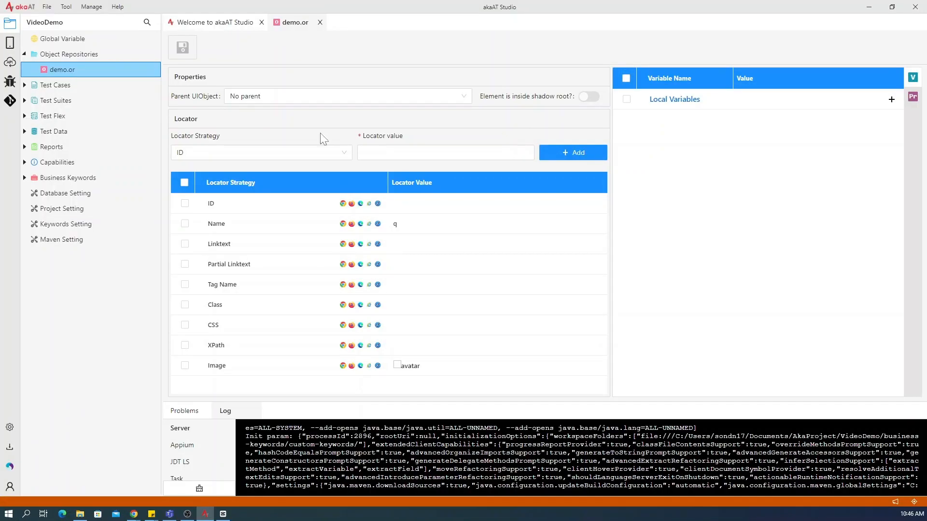
- Expand Test Cases, review the test case types that can be created there, and open demo.tc
double_click(79, 90)
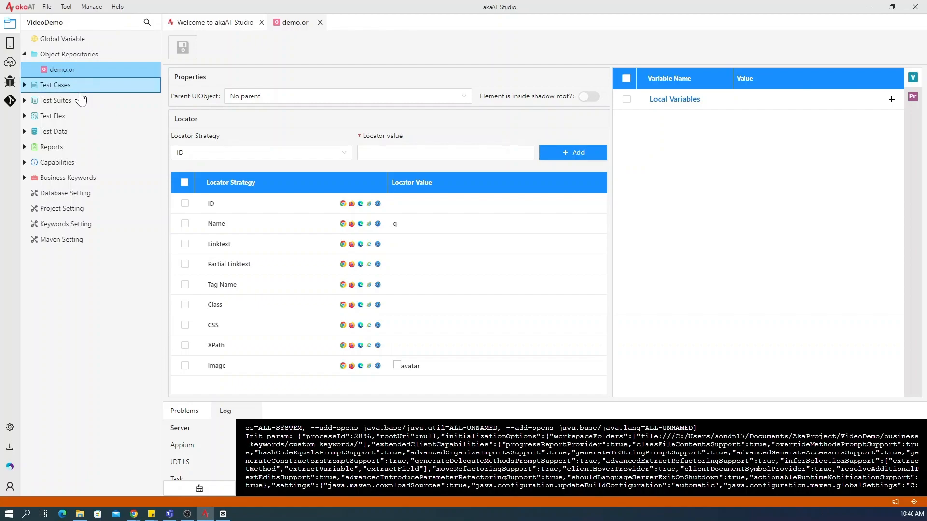
right_click(57, 94)
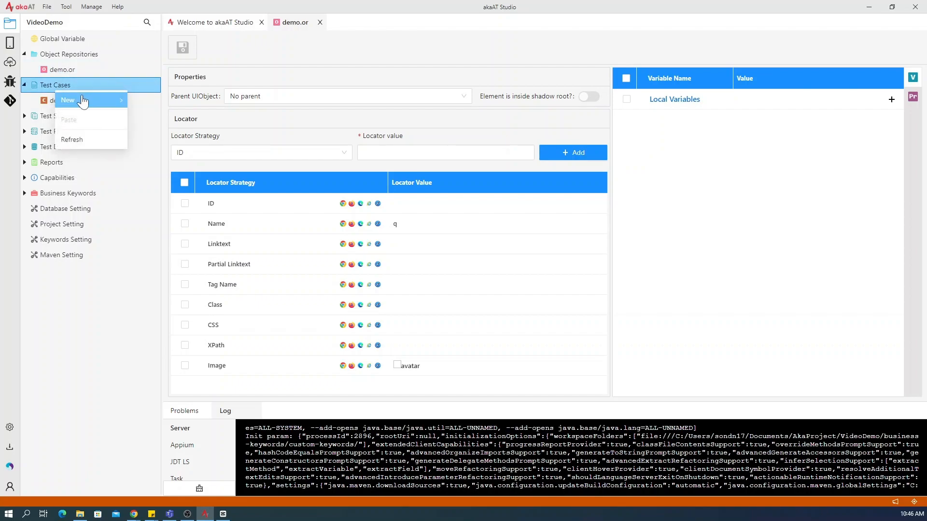
mouse_move(82, 99)
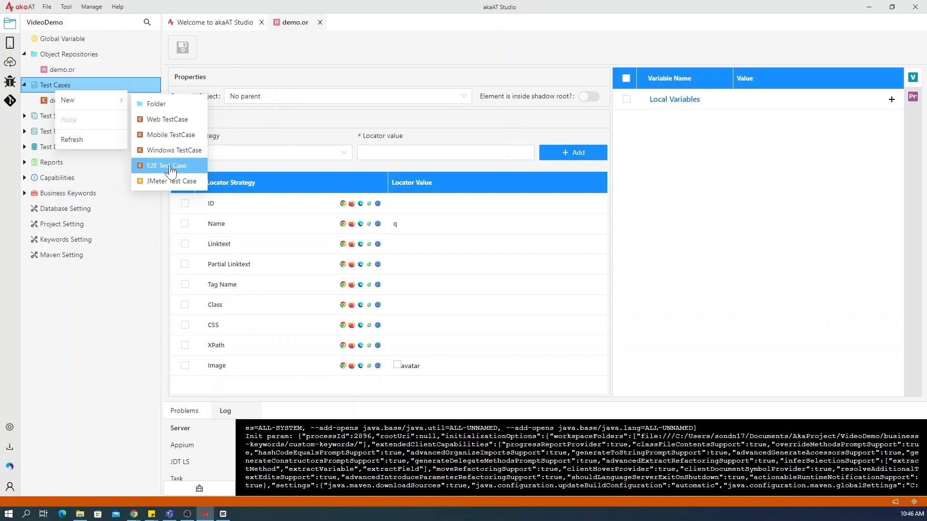
double_click(46, 106)
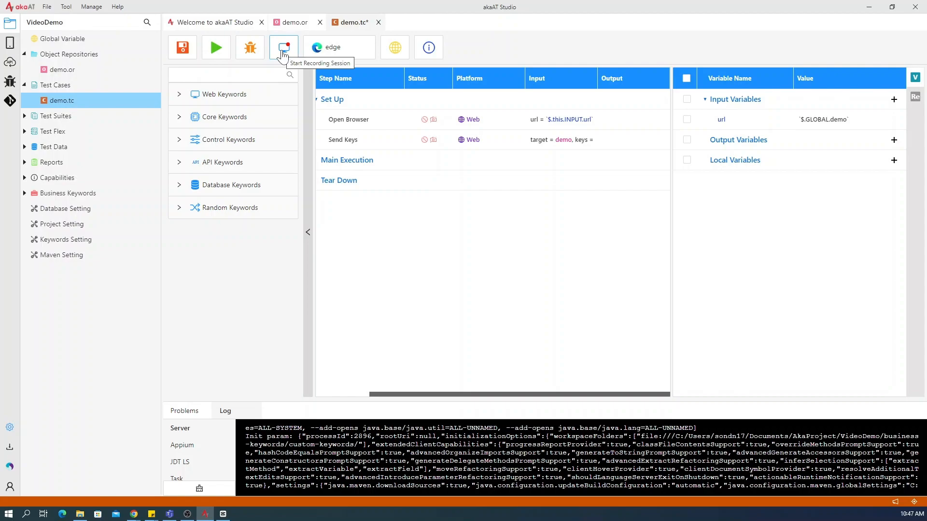
- View the browser capabilities available for running the test case and its global variable selector
click(329, 49)
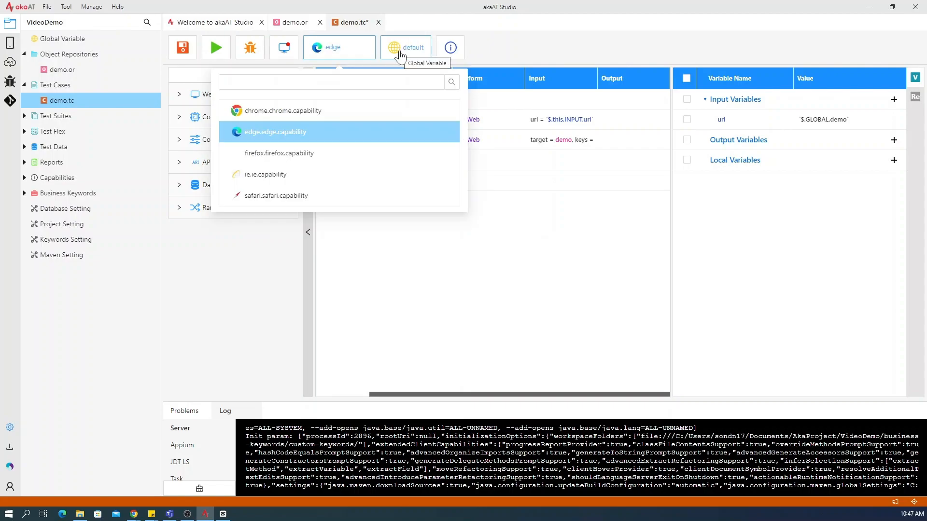
click(400, 55)
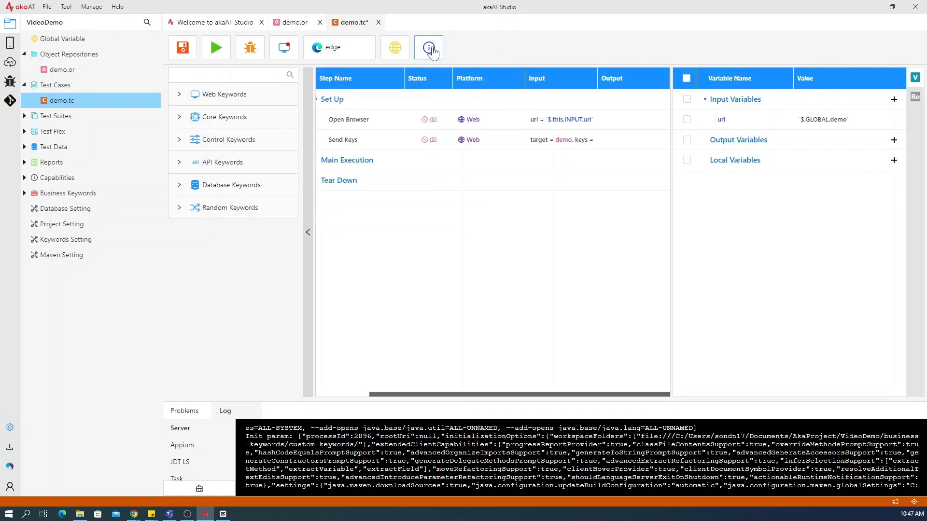
- Set the Send Keys step under Set Up to continue on failure and enable its screenshot capture
drag(462, 394, 397, 222)
click(359, 140)
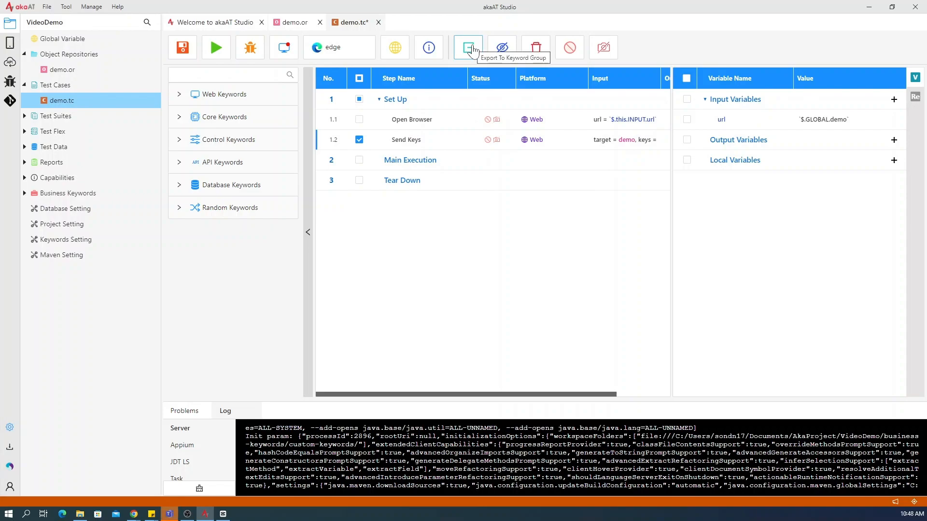
click(500, 52)
click(500, 52)
click(569, 48)
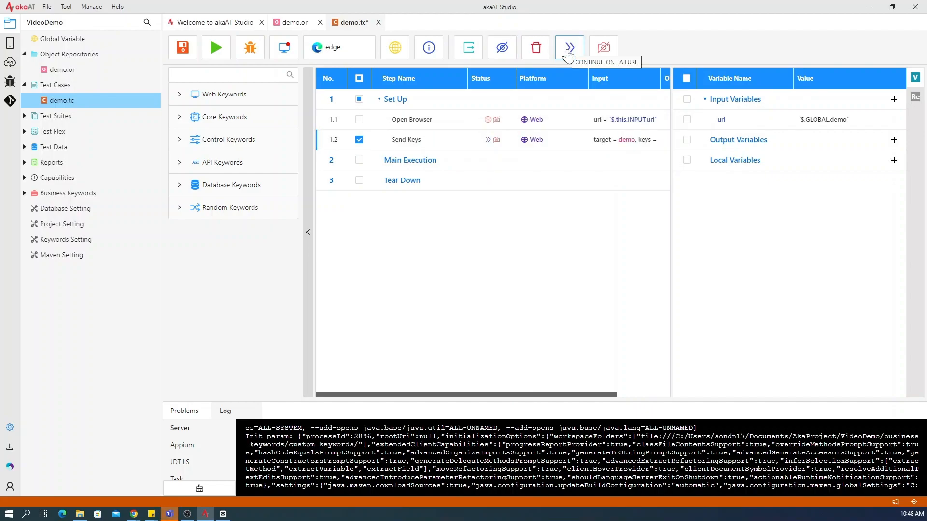
click(603, 48)
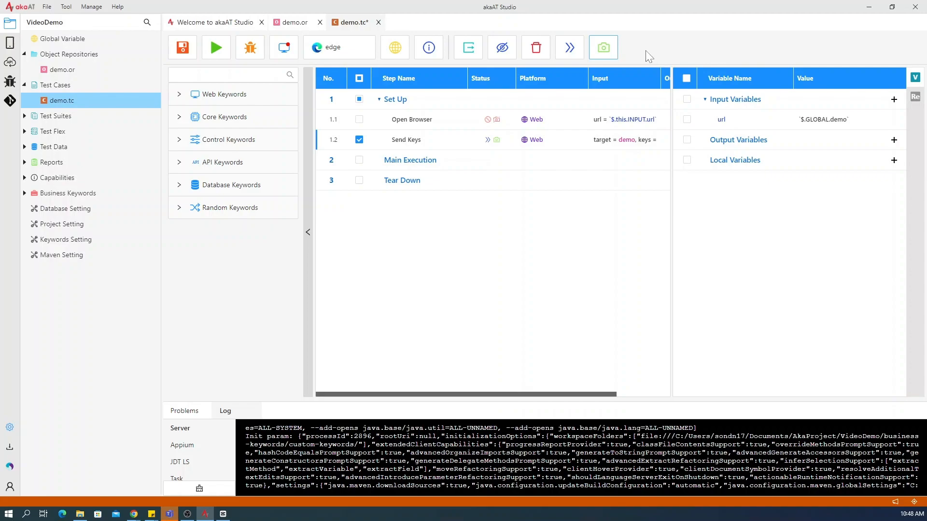
- Expand Test Suites, review the suite types that can be created there, and open demo.suite
double_click(58, 122)
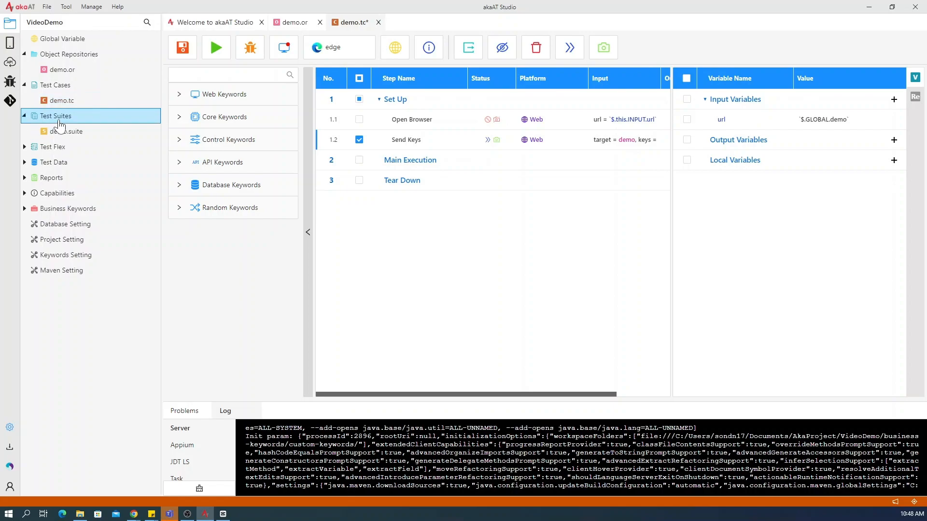
right_click(59, 121)
mouse_move(79, 130)
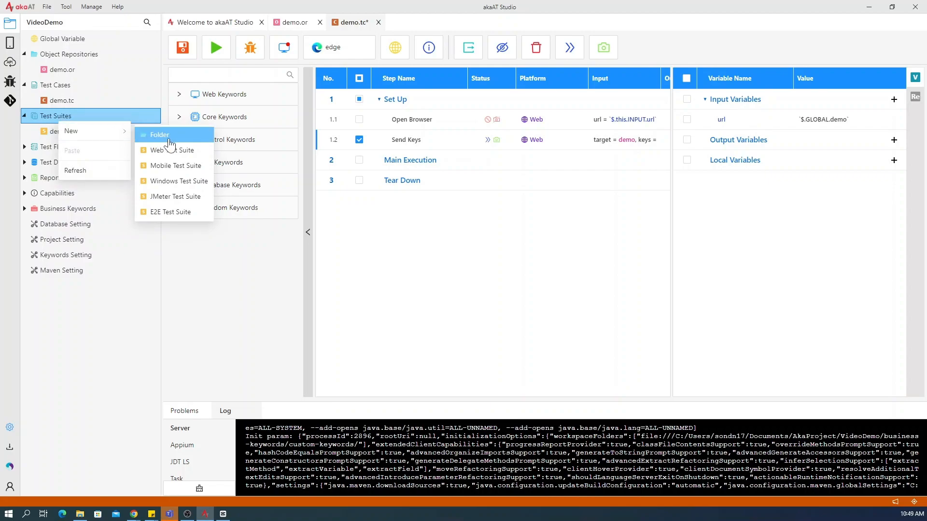
click(201, 222)
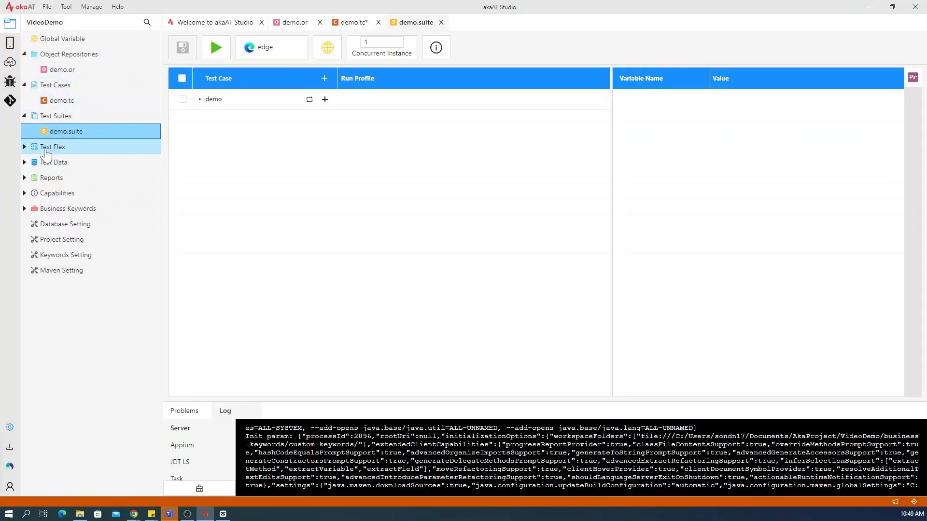
- Expand Test Flex, review the test flex types that can be created there, and open demo.tf
double_click(46, 149)
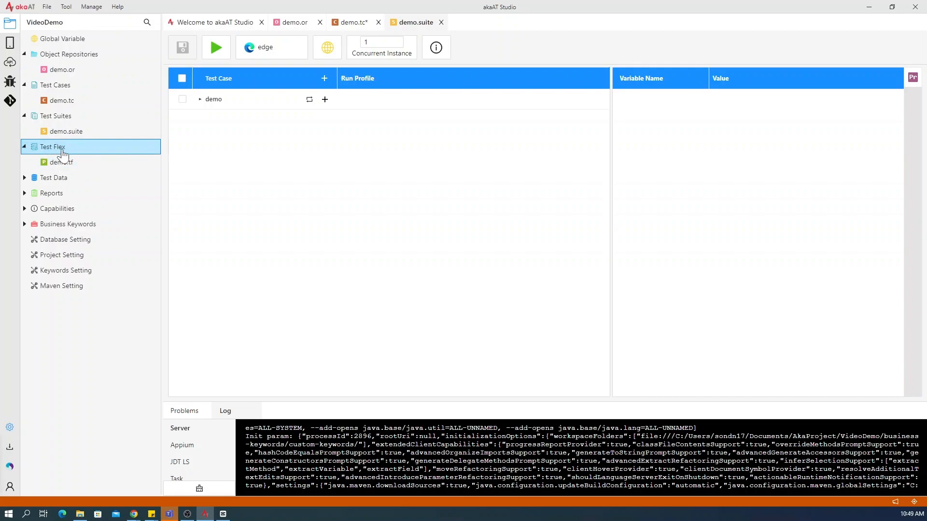
right_click(63, 153)
mouse_move(80, 160)
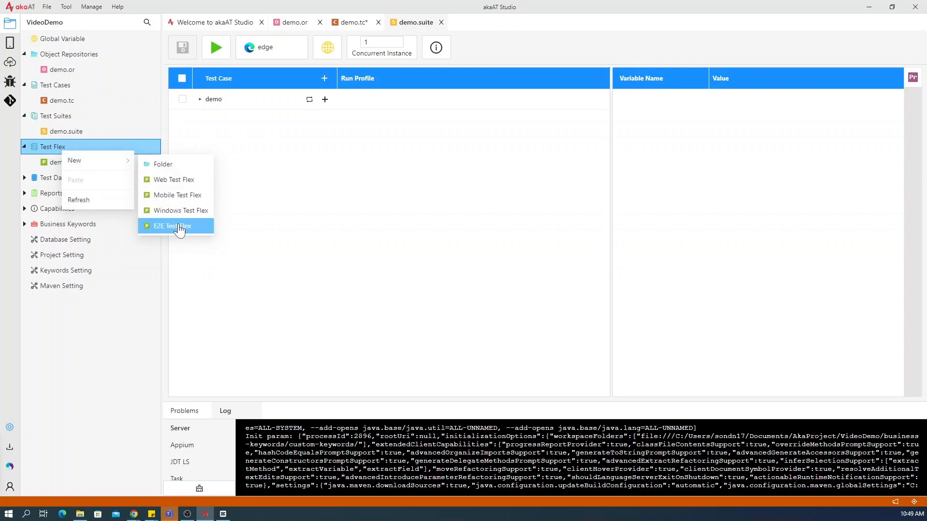
double_click(47, 165)
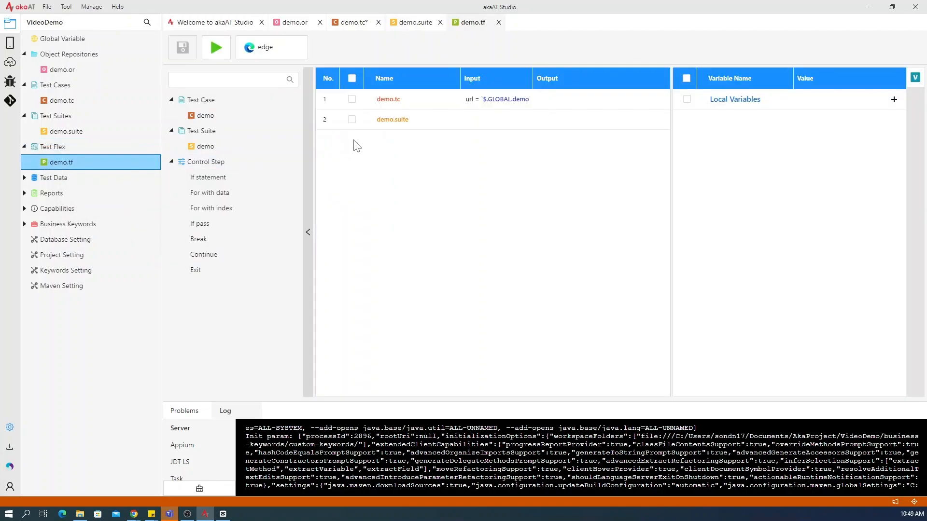
- Expand Test Data, review the options for creating new data there, and open demo.data
double_click(54, 178)
right_click(54, 184)
mouse_move(106, 198)
click(164, 208)
double_click(66, 194)
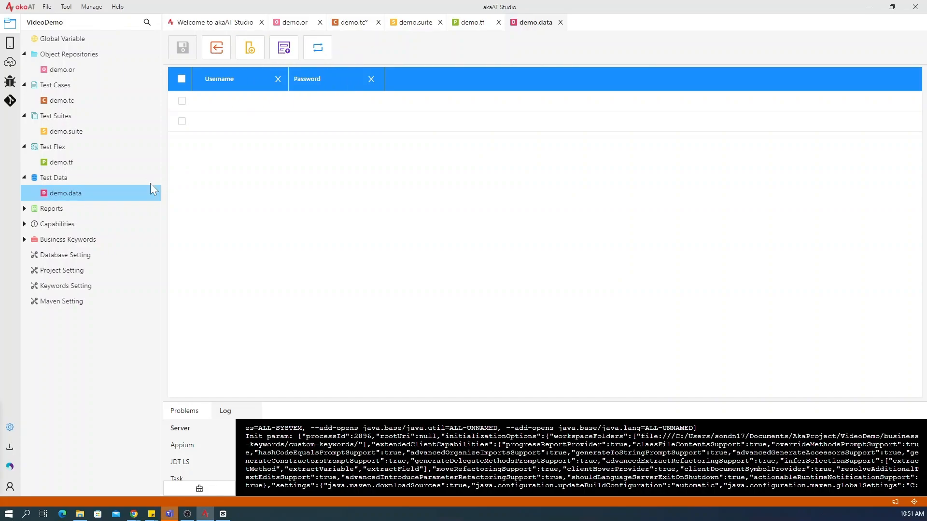
- Open the demo report in the 2023-01-03 folder under Reports and look through its summary, input values and executed steps
click(61, 211)
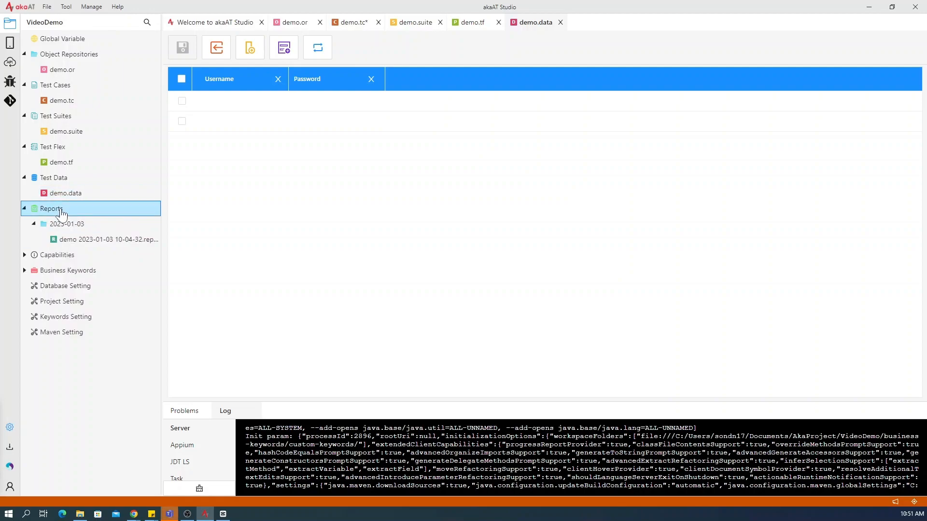
double_click(99, 242)
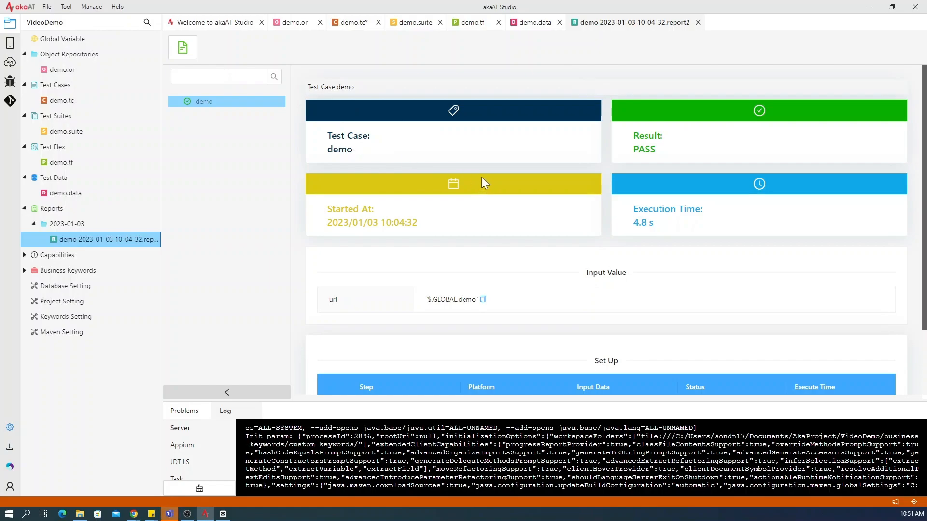
scroll(480, 178, down, 2)
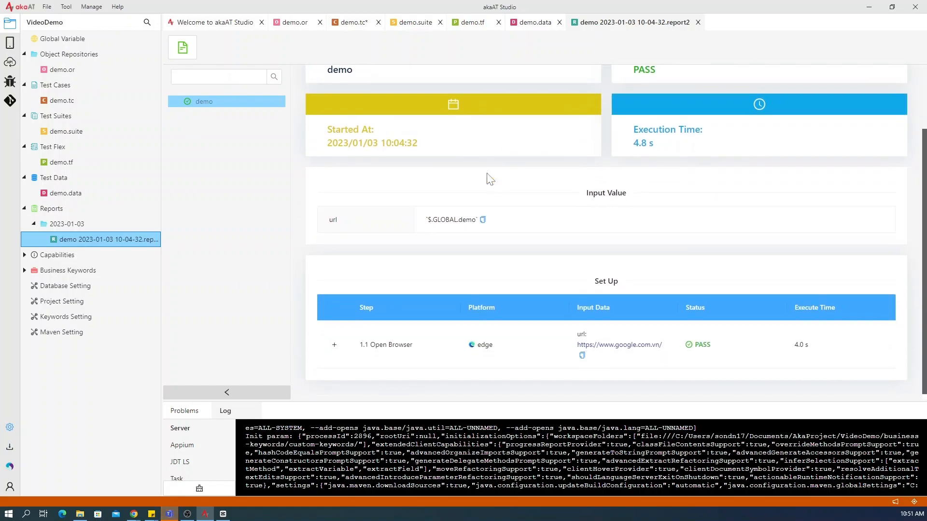
scroll(316, 111, up, 2)
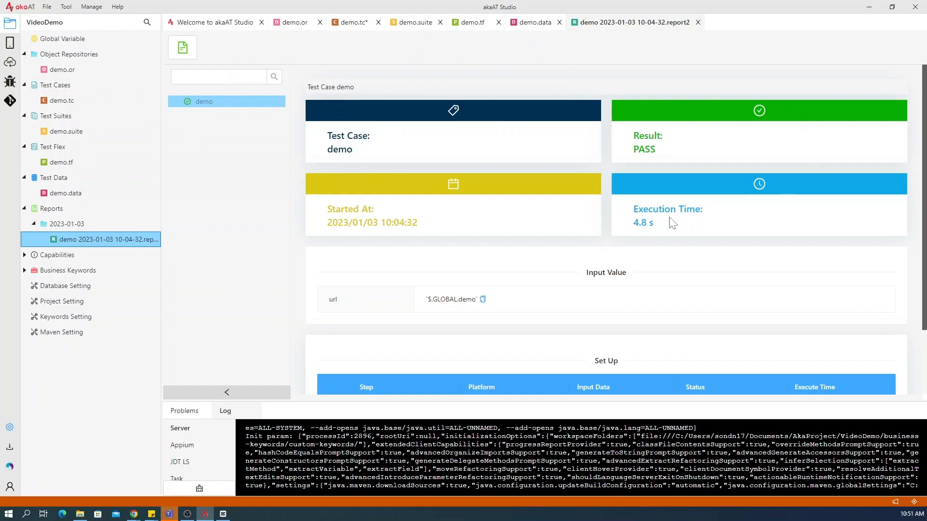
scroll(508, 290, down, 2)
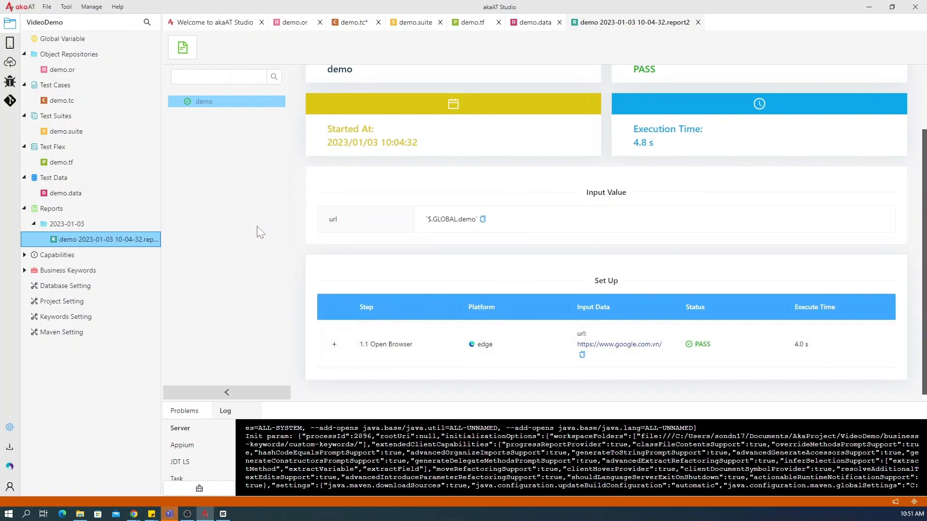
- Expand Capabilities in the project tree, look through its Web and Mobile folders, and collapse both
double_click(62, 256)
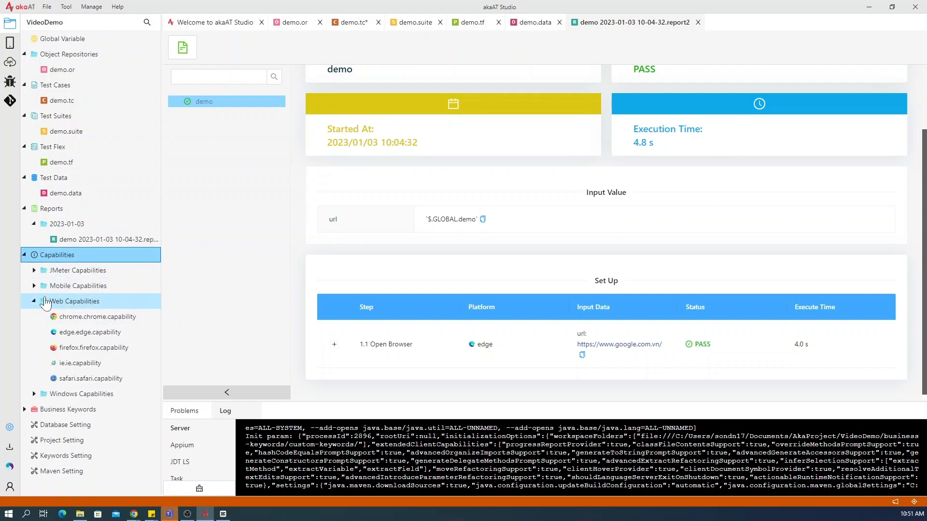
double_click(91, 304)
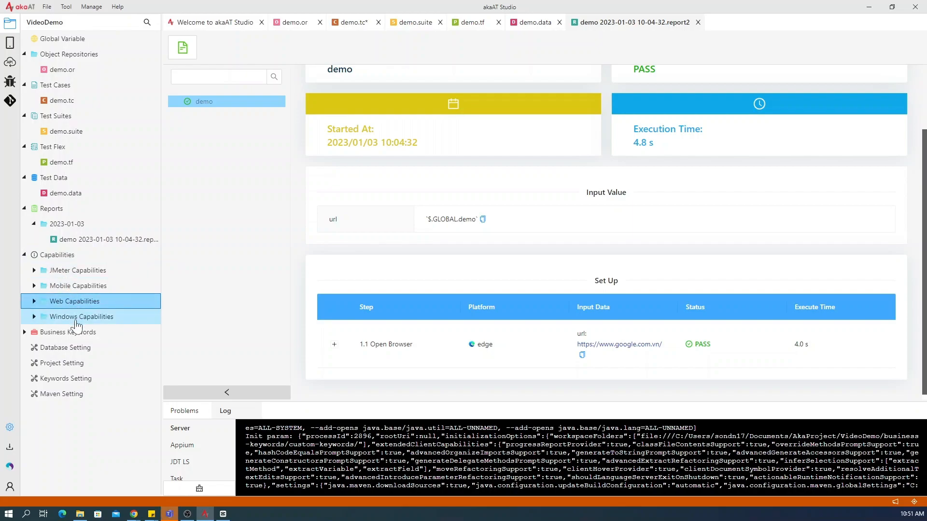
click(62, 288)
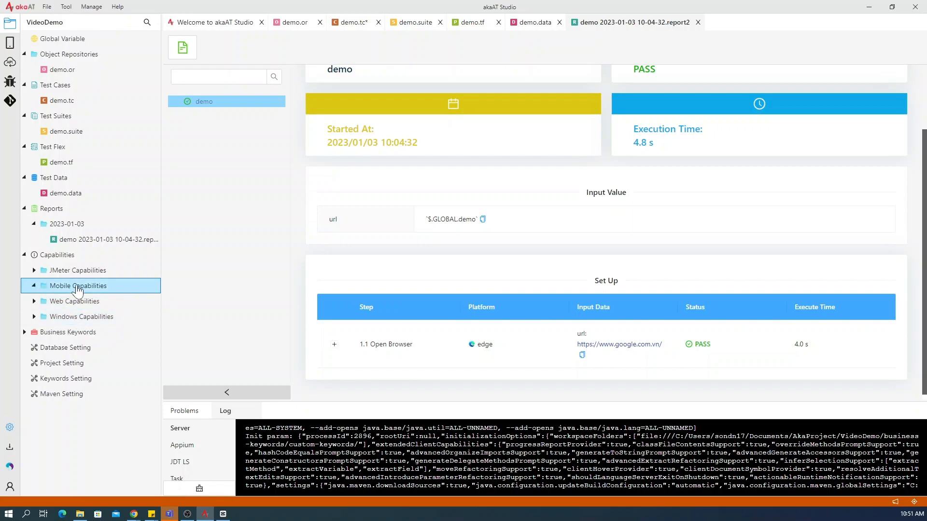
click(62, 288)
- Expand Business Keywords, collapse Keyword Groups, and look through the contents of Custom Keywords
click(52, 336)
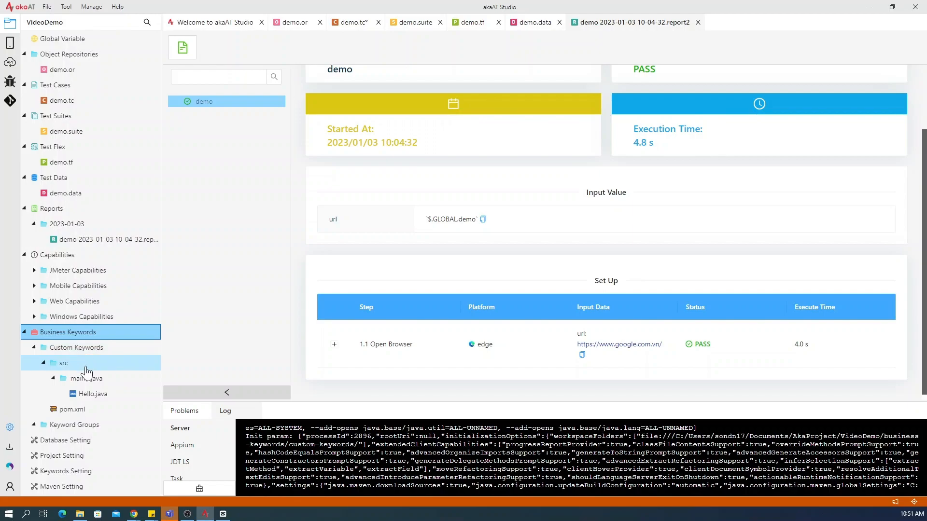
click(34, 347)
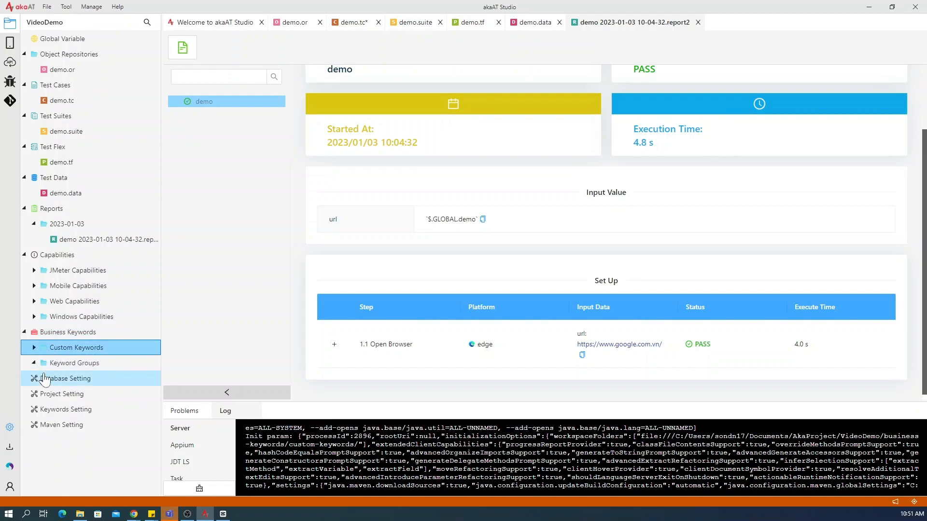
click(58, 366)
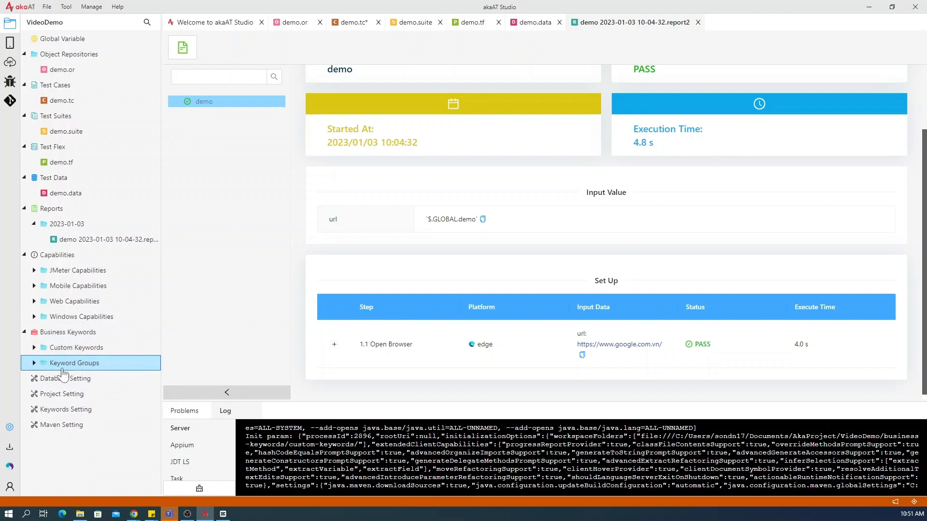
click(68, 348)
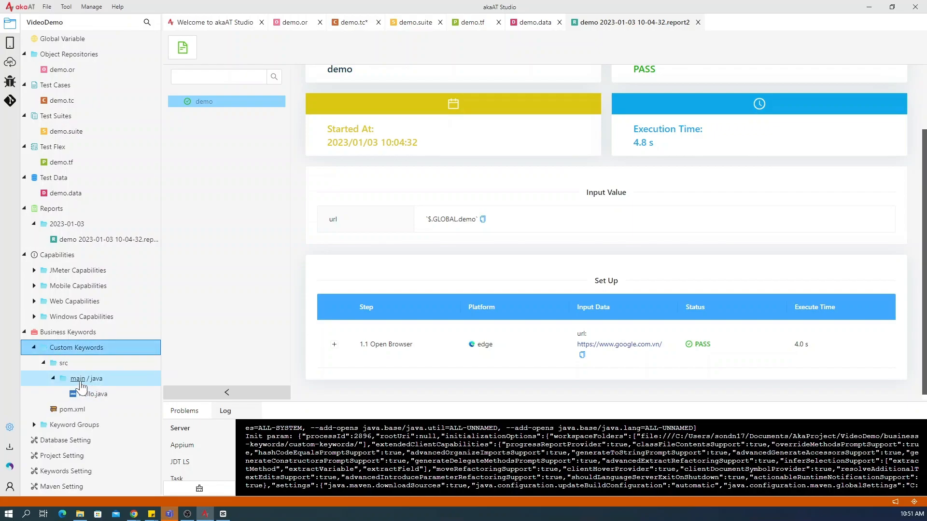
- Open Hello.java and pom.xml under Custom Keywords to review the sample keyword class and the project's library dependencies
click(89, 394)
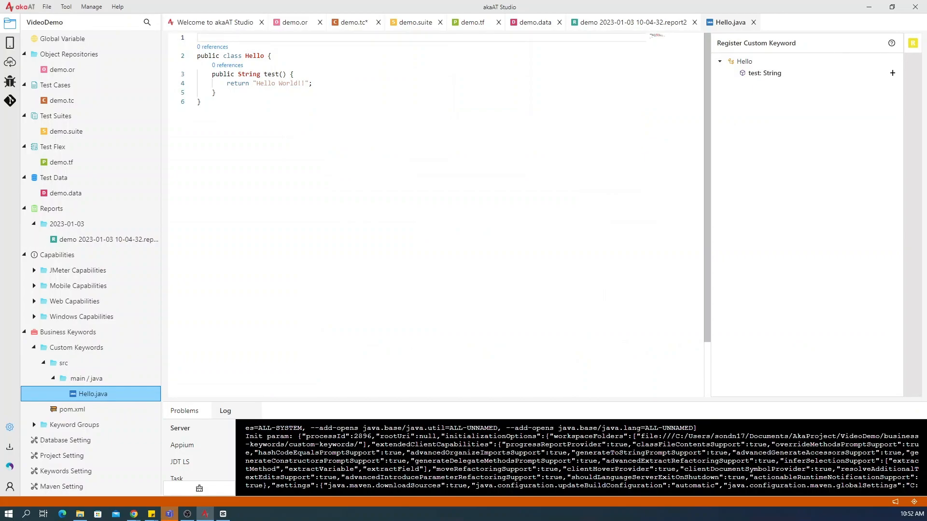
click(66, 412)
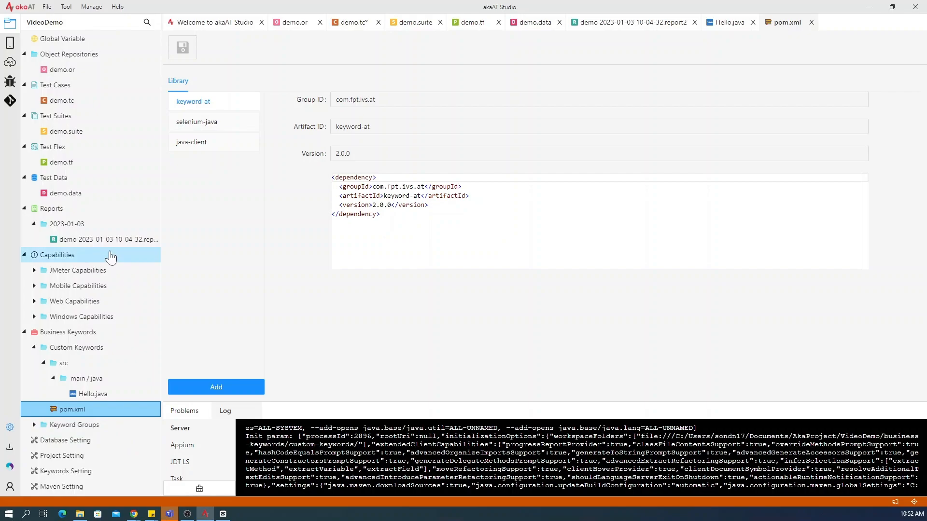
- Look through the project's Database Setting, the Summary and Run Profile sections of Project Setting, and Keywords Setting
click(84, 442)
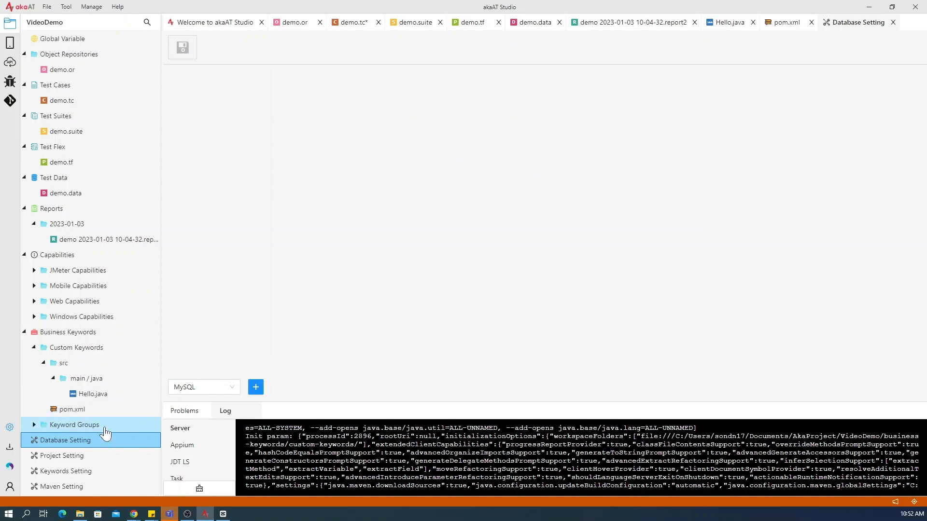
click(70, 460)
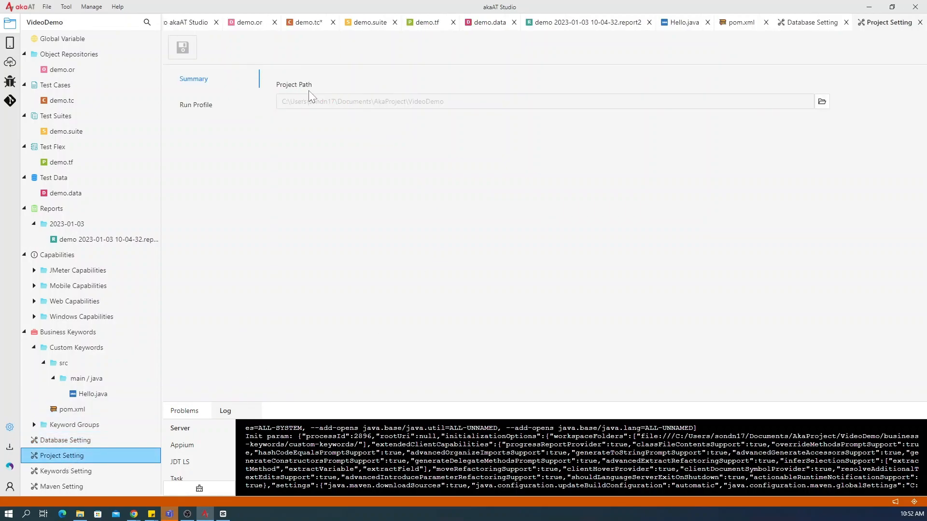
click(204, 110)
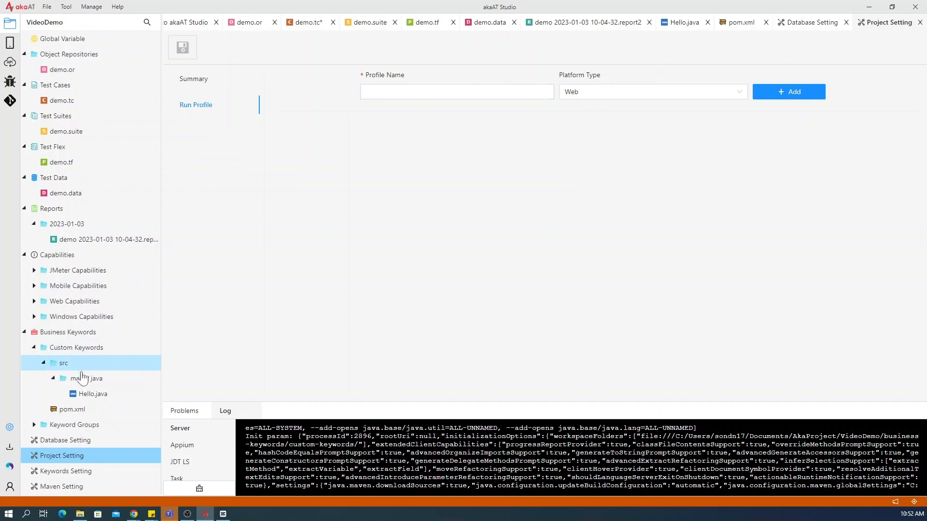
click(86, 472)
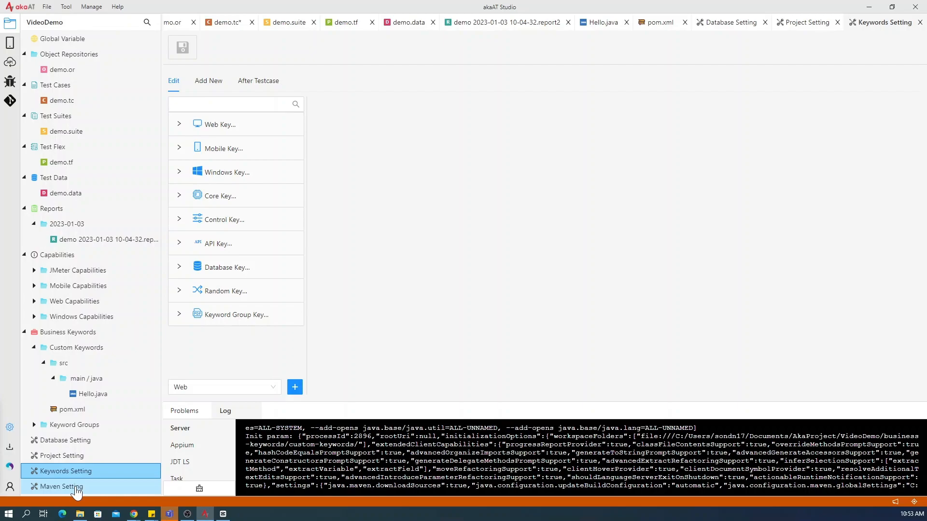
- Review the Proxies, Server and Mirror sections of Maven Setting, and view the Workspace options of the general Setting page
click(77, 487)
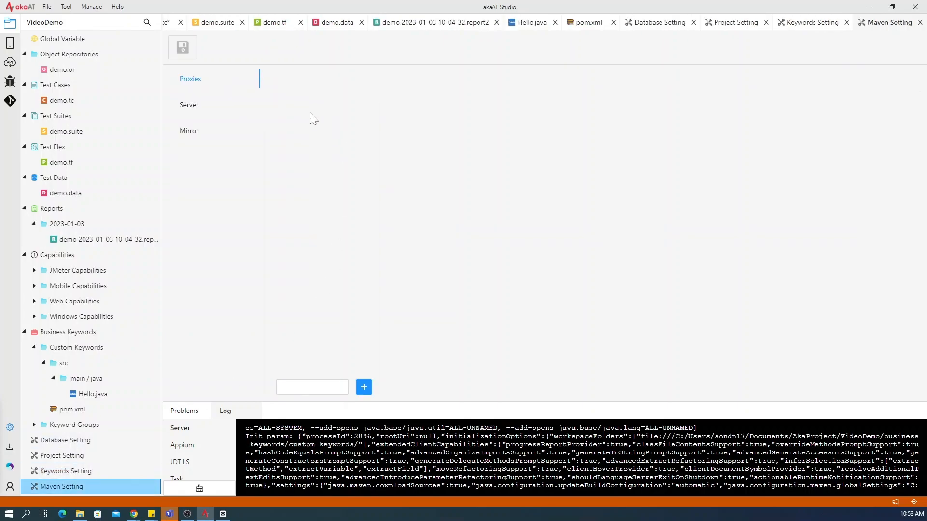
click(194, 109)
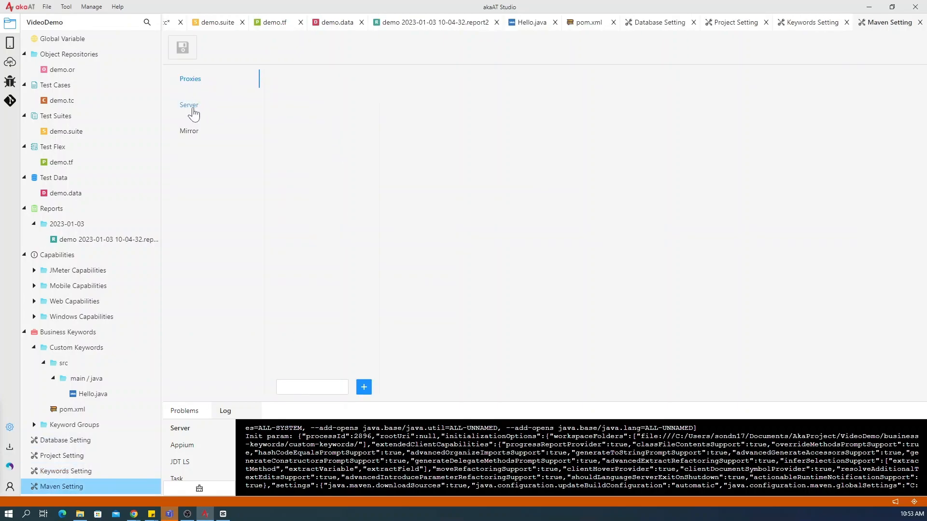
click(190, 137)
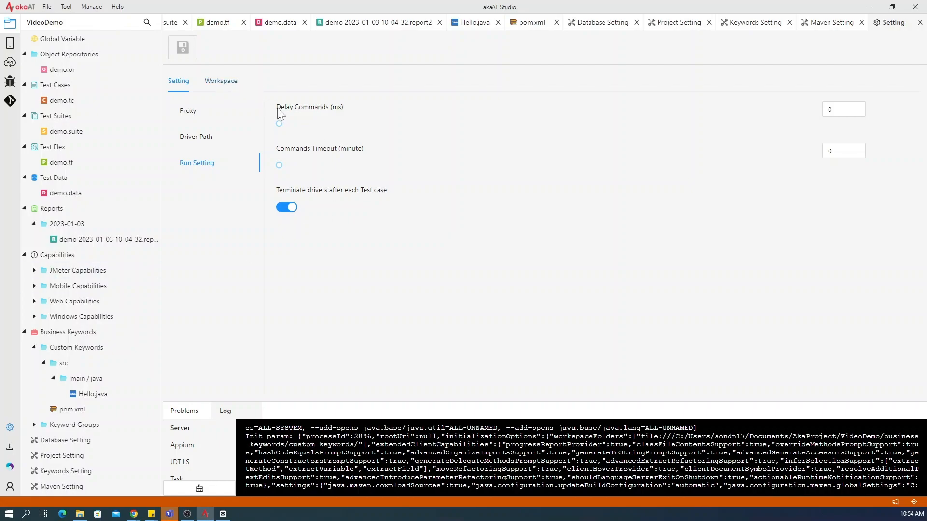
click(224, 86)
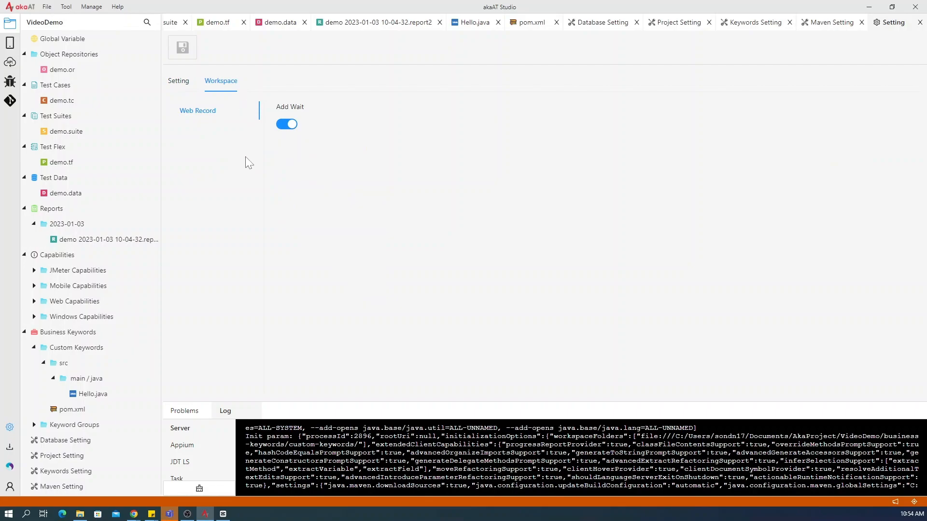